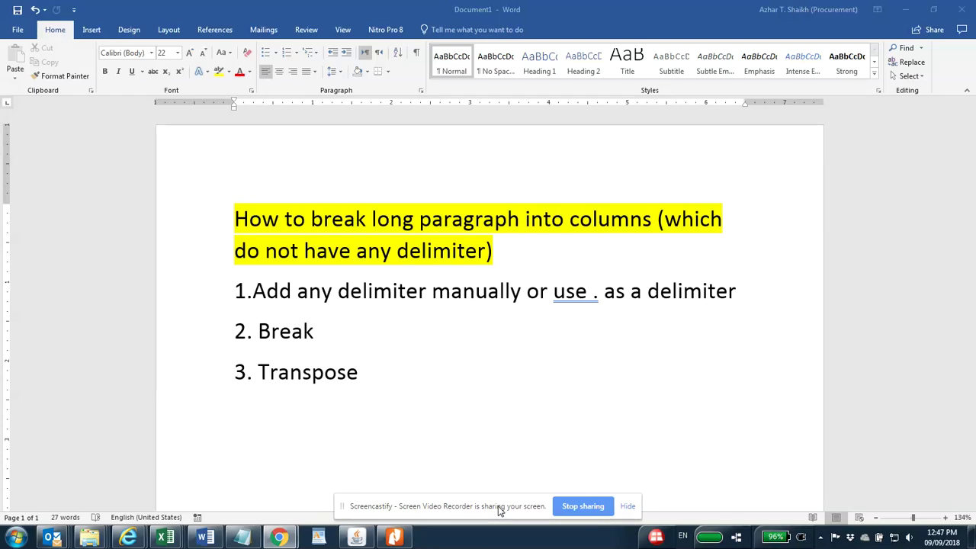
Switch to the Book1 workbook with the paragraph in cell A2
left_click_drag(499, 510, 871, 18)
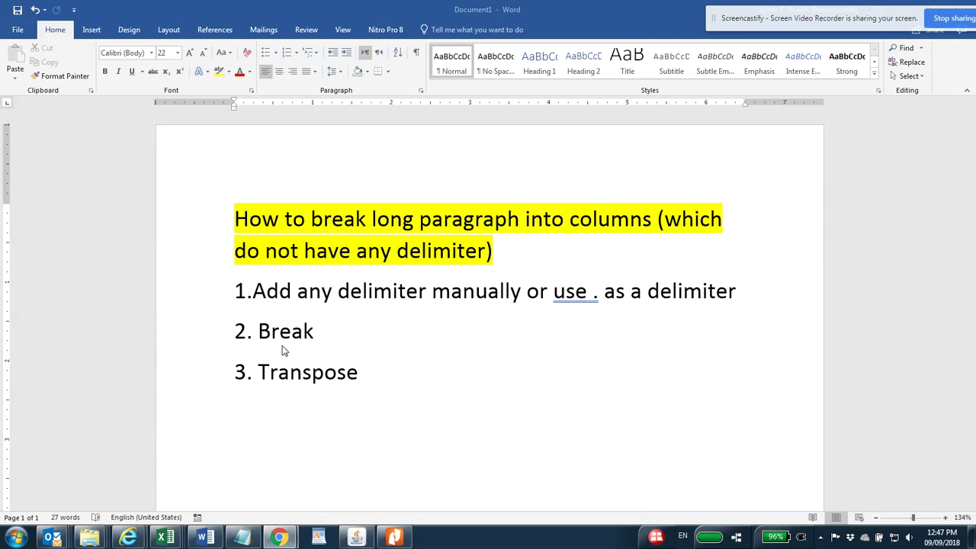
left_click(169, 540)
left_click(628, 472)
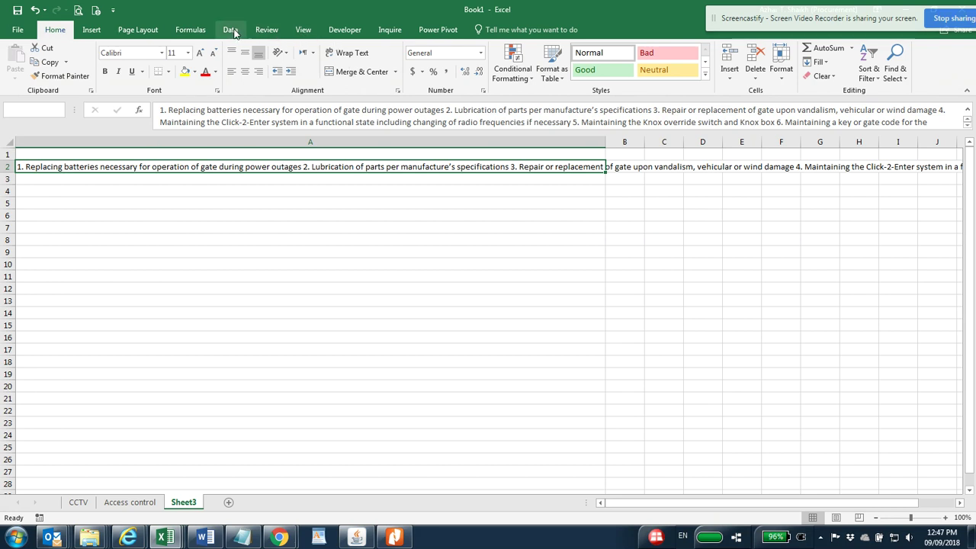
Try a Fixed width Text to Columns split, remove the break after 'Replacing', then cancel
left_click(231, 31)
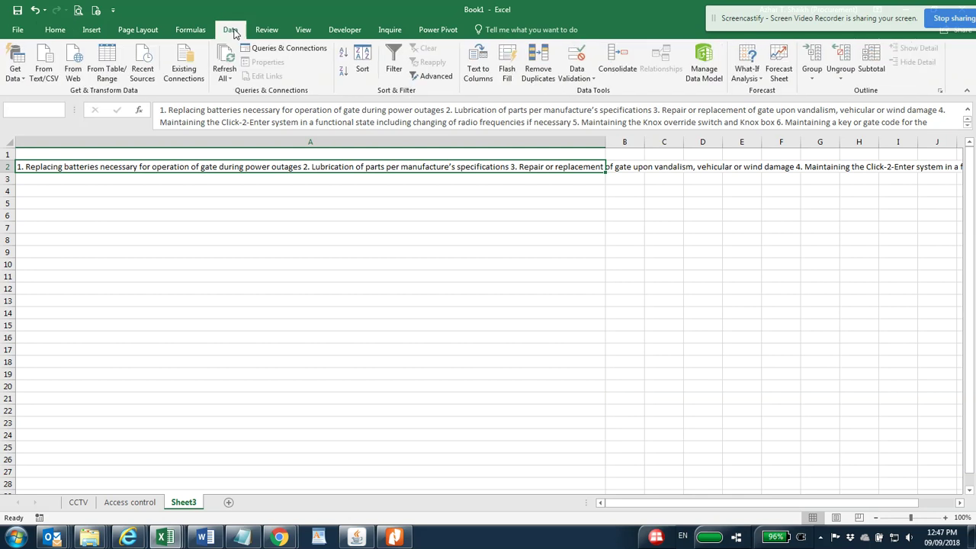
left_click(478, 64)
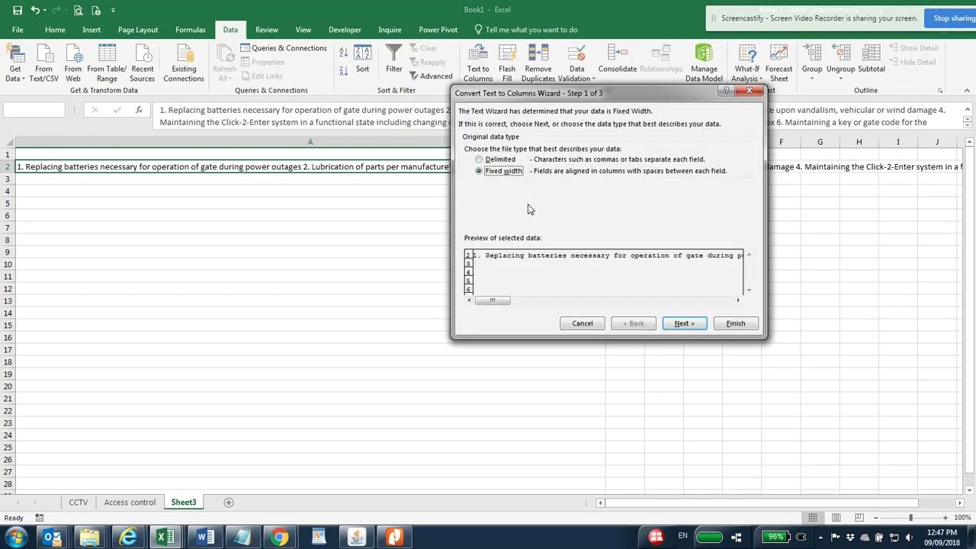
left_click(683, 323)
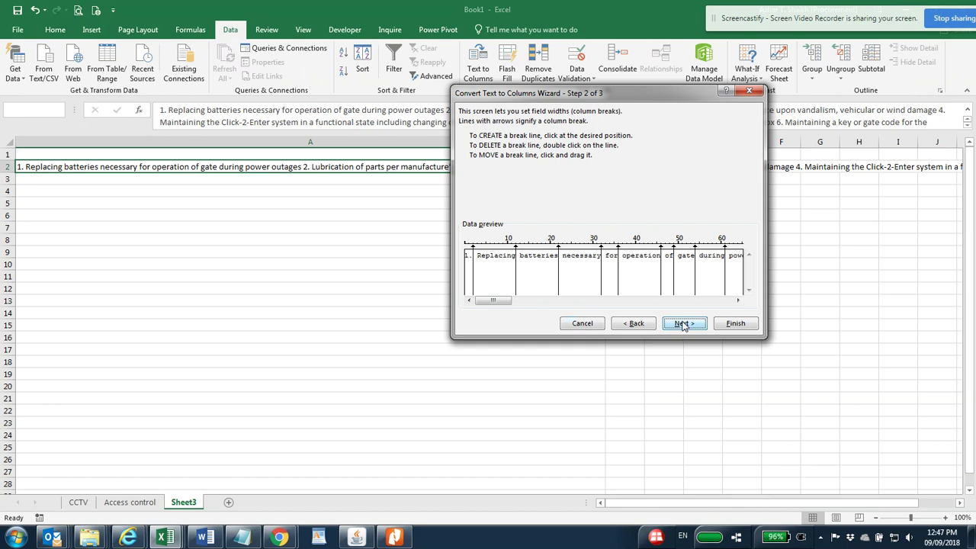
double_click(516, 271)
left_click(588, 324)
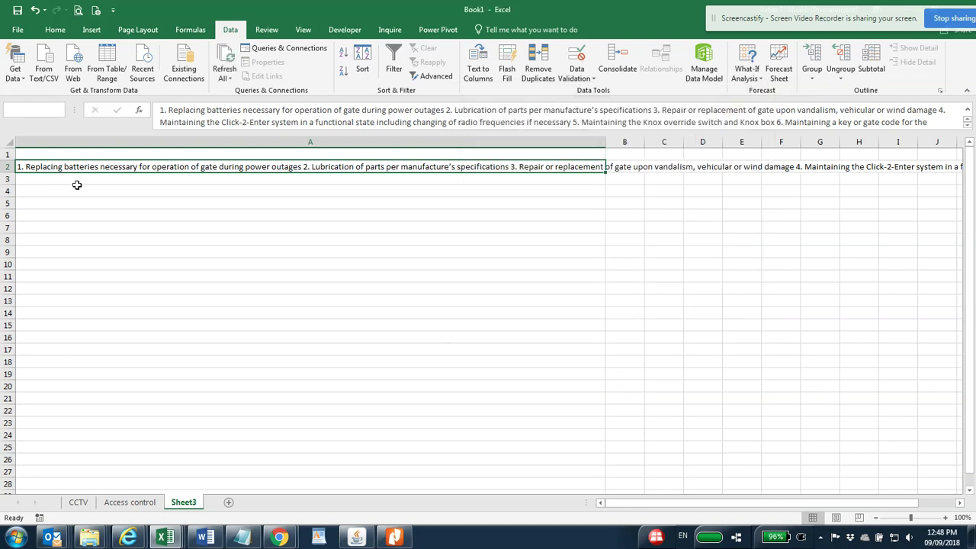
left_click(205, 538)
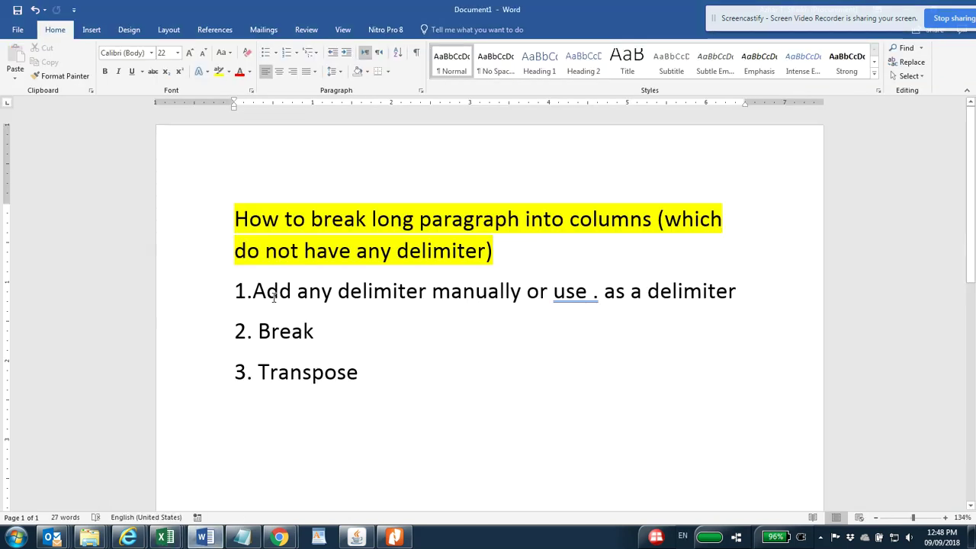
left_click_drag(254, 291, 591, 304)
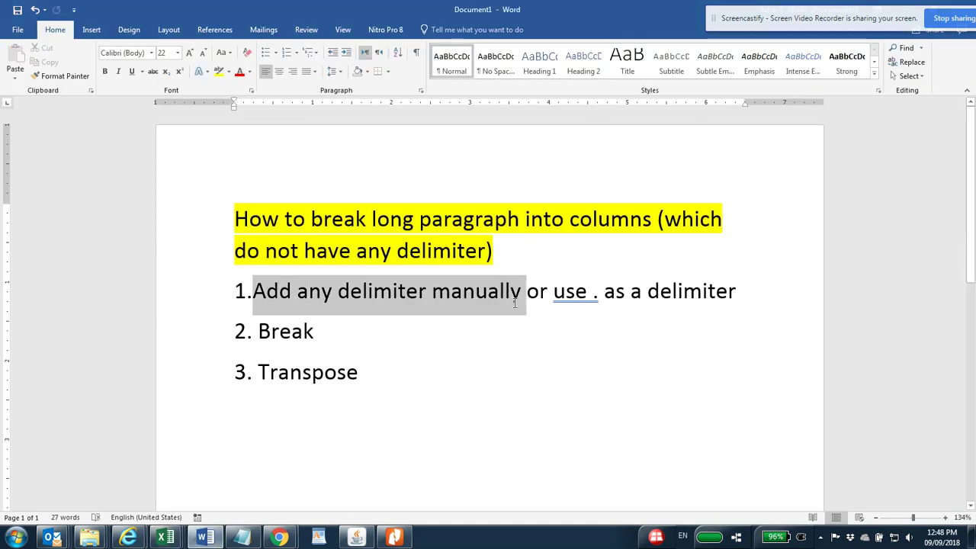
left_click(605, 317)
left_click_drag(606, 294, 594, 294)
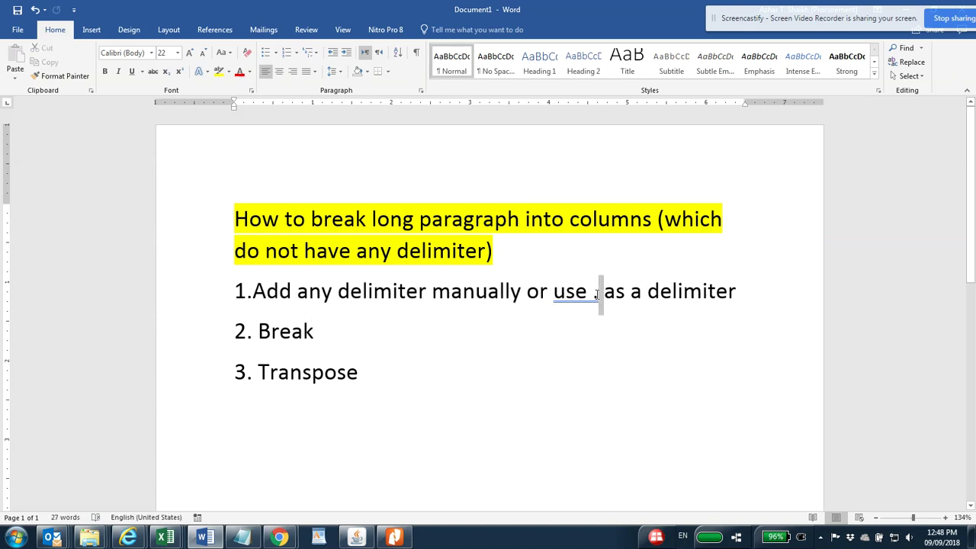
key("alt+Tab")
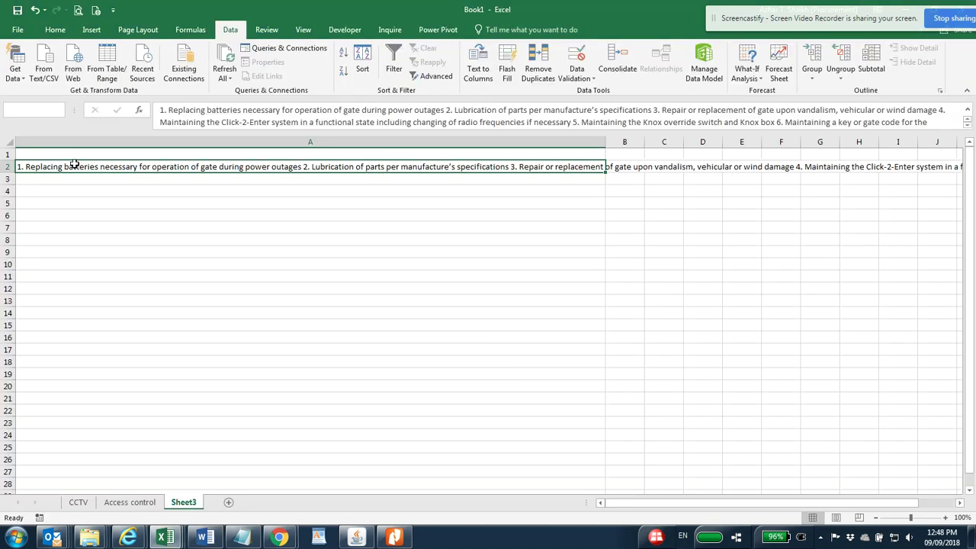
Apply Wrap Text to A2 so the paragraph shows on three lines, and check its contents
left_click(55, 30)
left_click(356, 59)
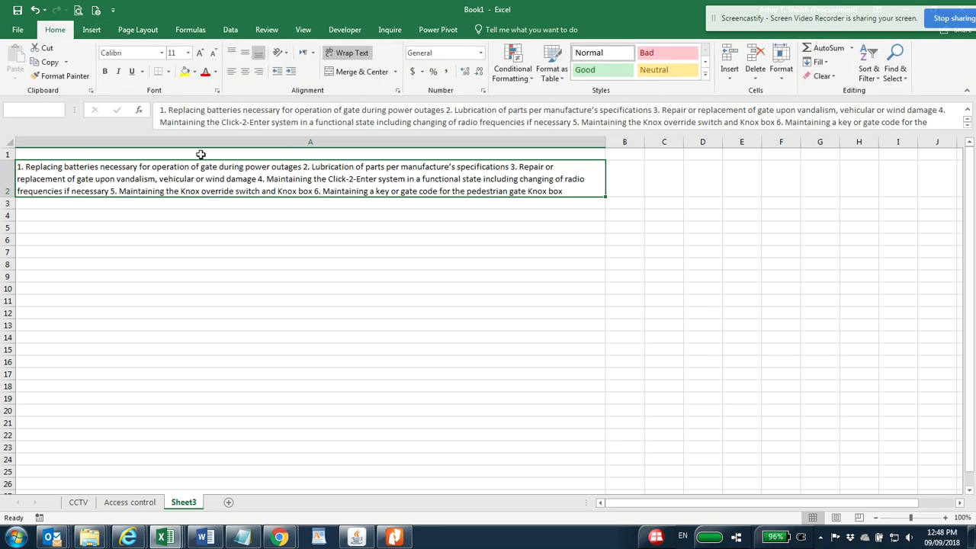
double_click(313, 168)
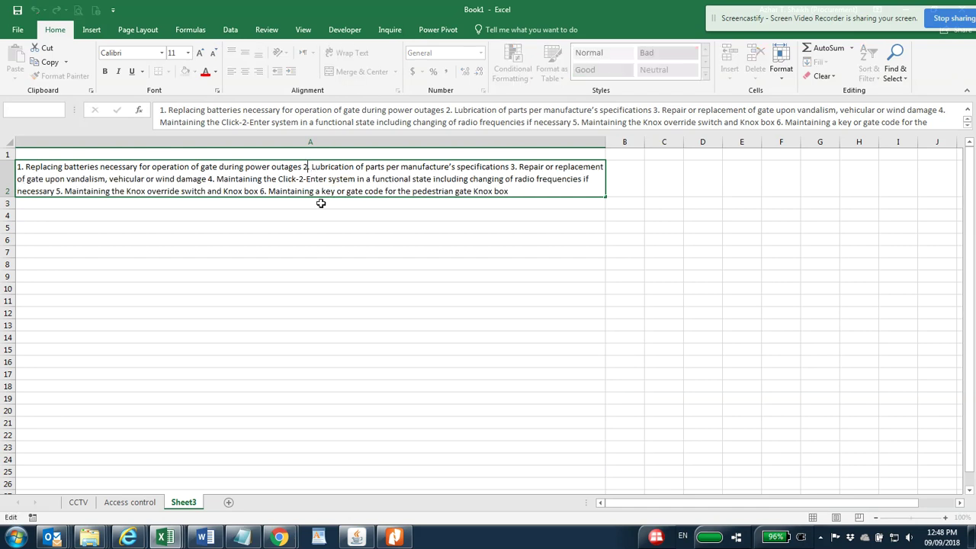
key("Return")
left_click(428, 175)
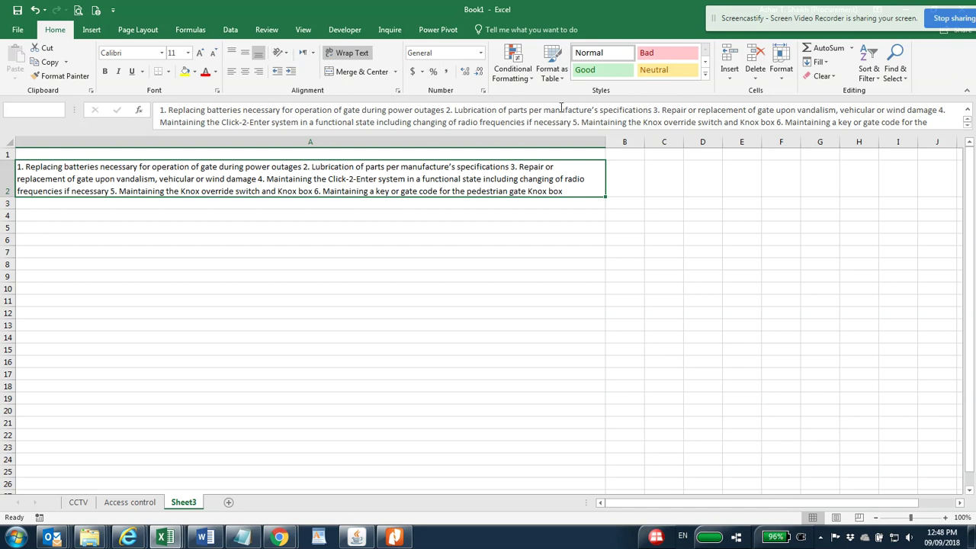
left_click(230, 30)
Start Text to Columns on A2 using the Delimited option
left_click(478, 68)
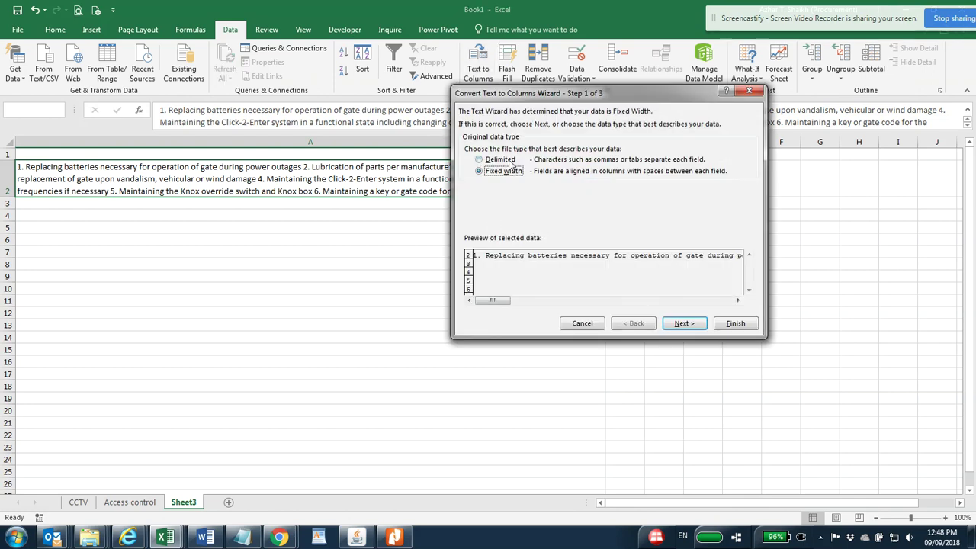
left_click(479, 160)
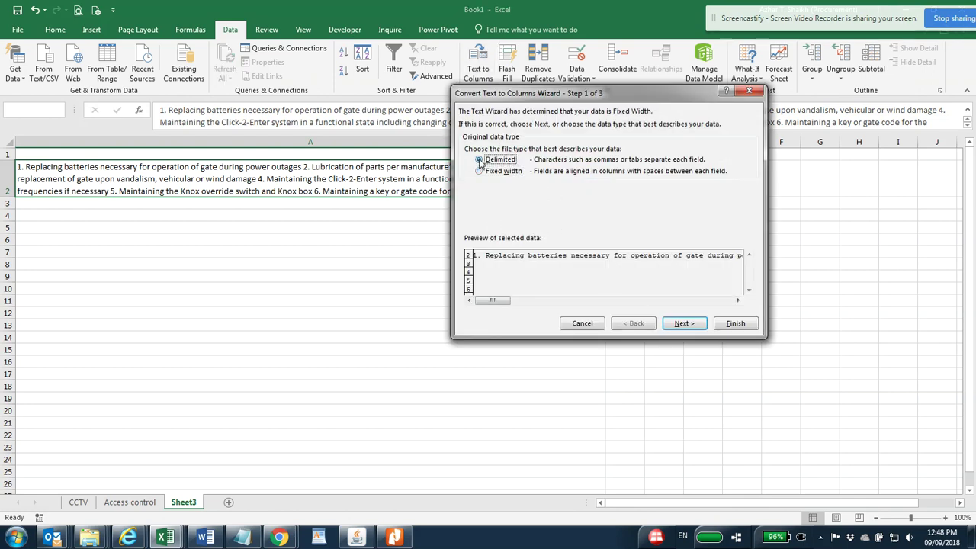
left_click(666, 325)
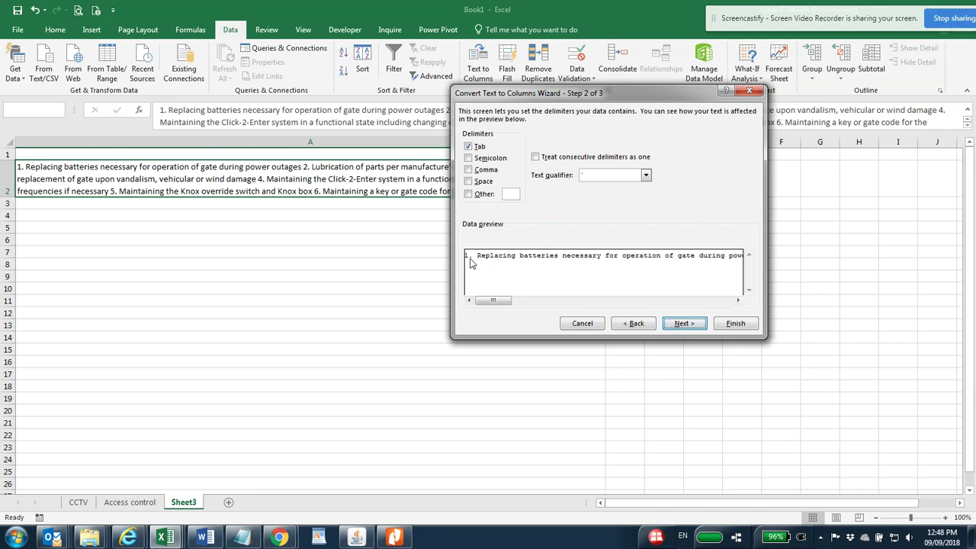
left_click(738, 301)
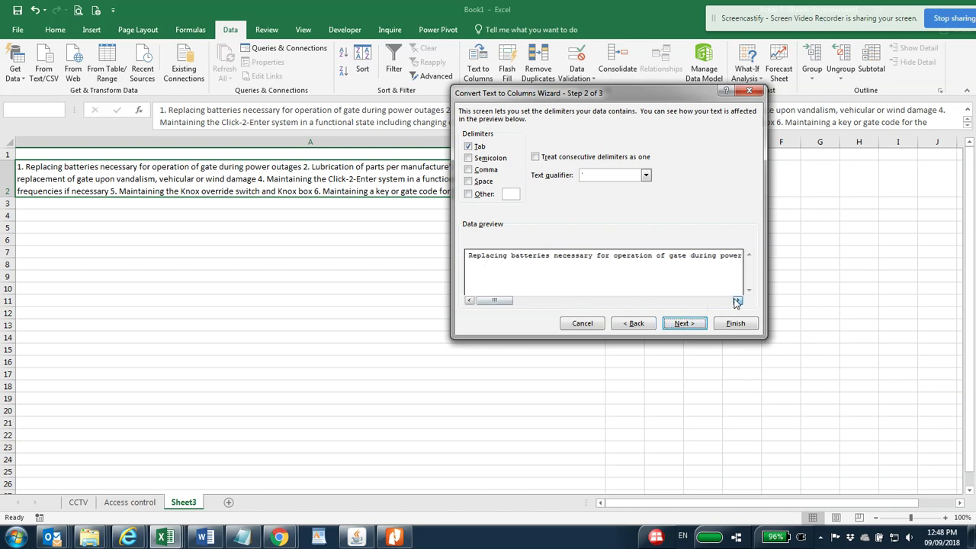
left_click(738, 300)
left_click(738, 301)
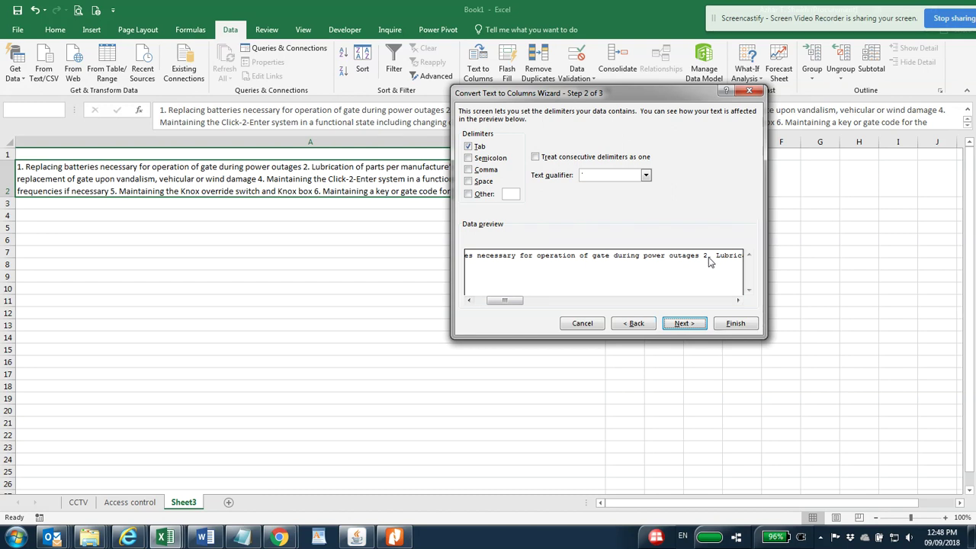
Set a period as the Other delimiter and advance to the column format step
left_click(468, 194)
type(".")
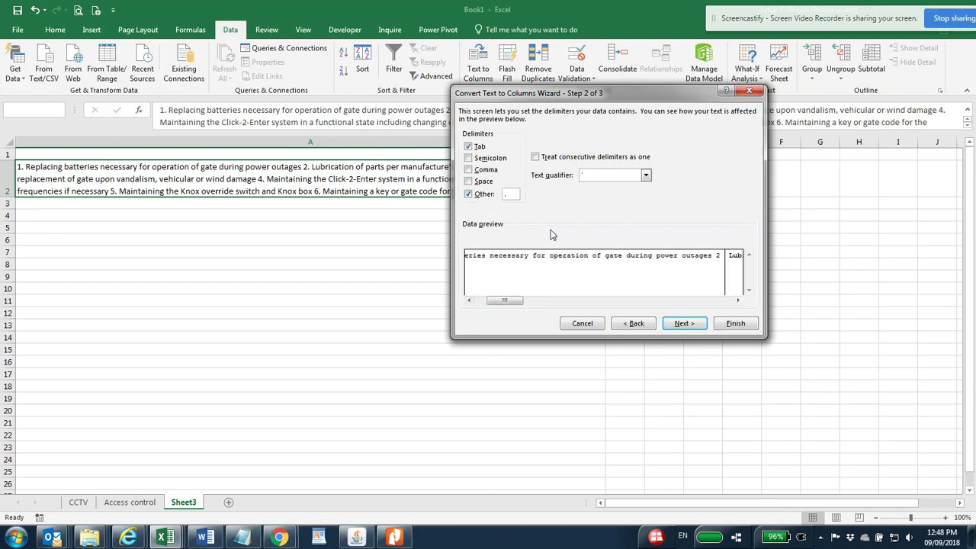
left_click(738, 301)
left_click_drag(737, 301, 737, 301)
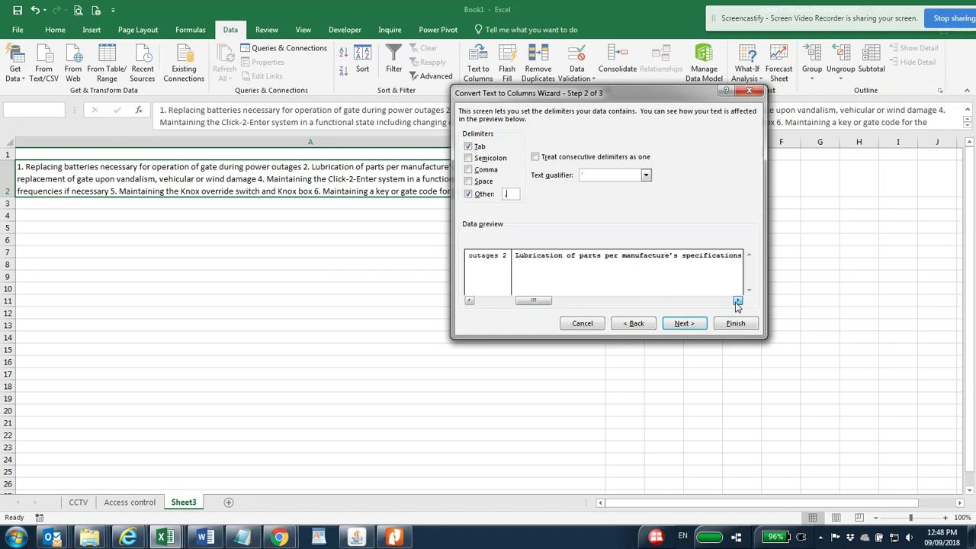
left_click(689, 325)
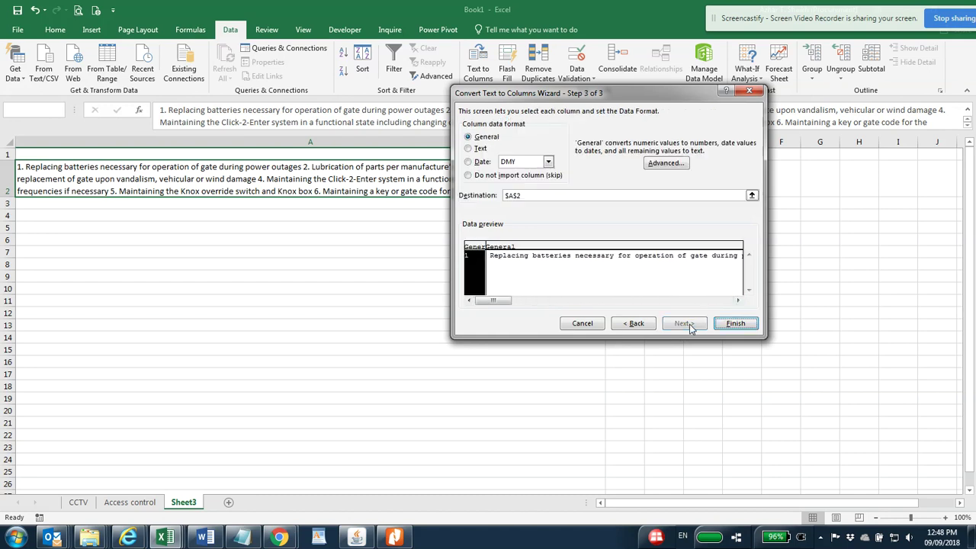
Attempt to set the split destination to A4, which Excel rejects as an invalid reference
left_click(555, 194)
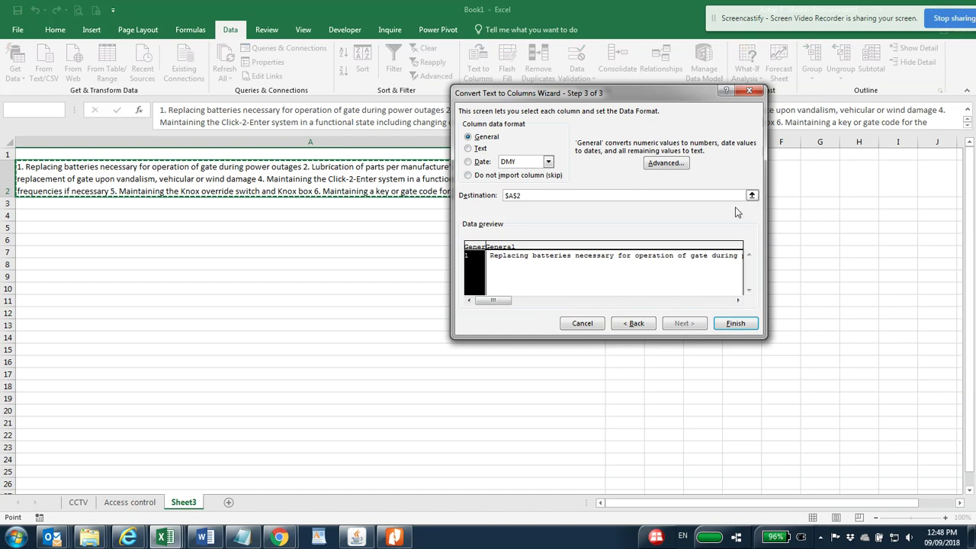
key("F2")
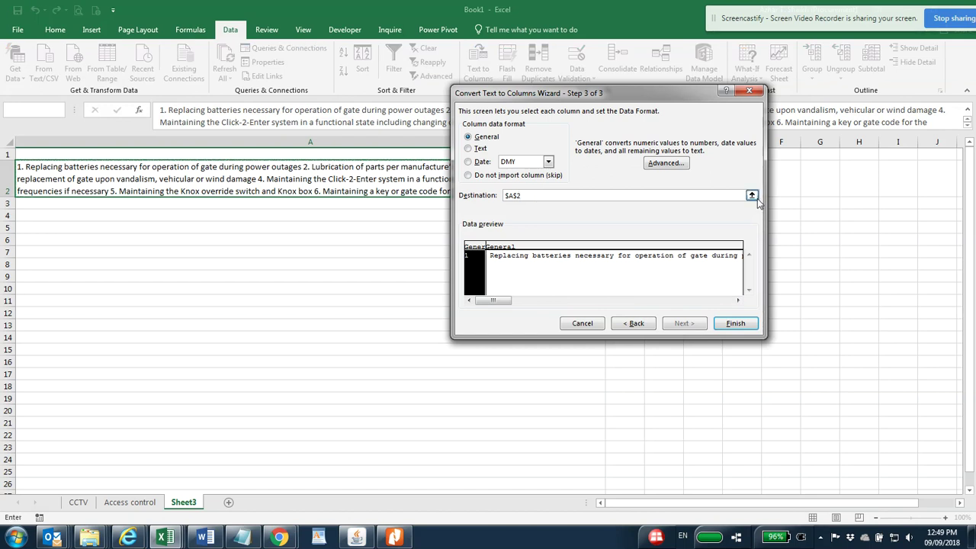
left_click(752, 196)
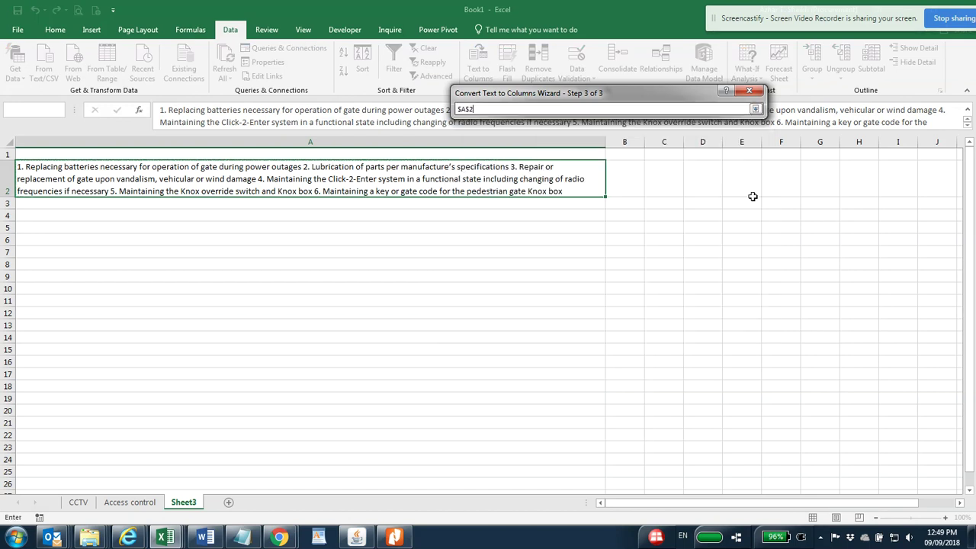
type("+")
left_click(92, 217)
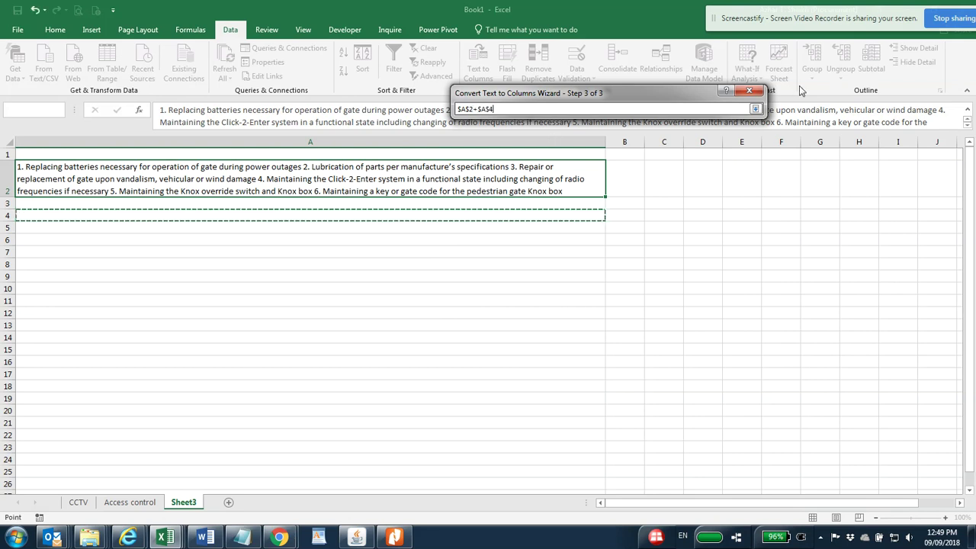
left_click(755, 109)
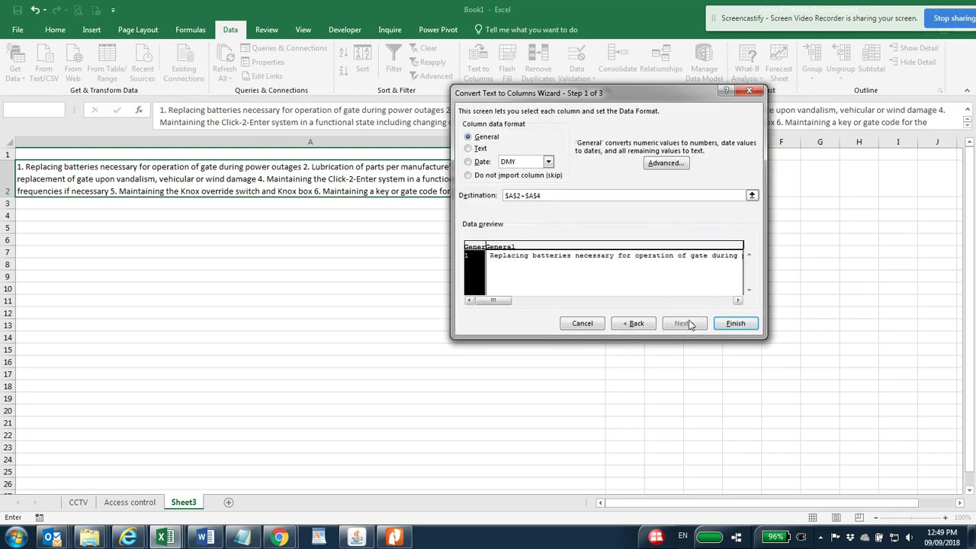
left_click(725, 325)
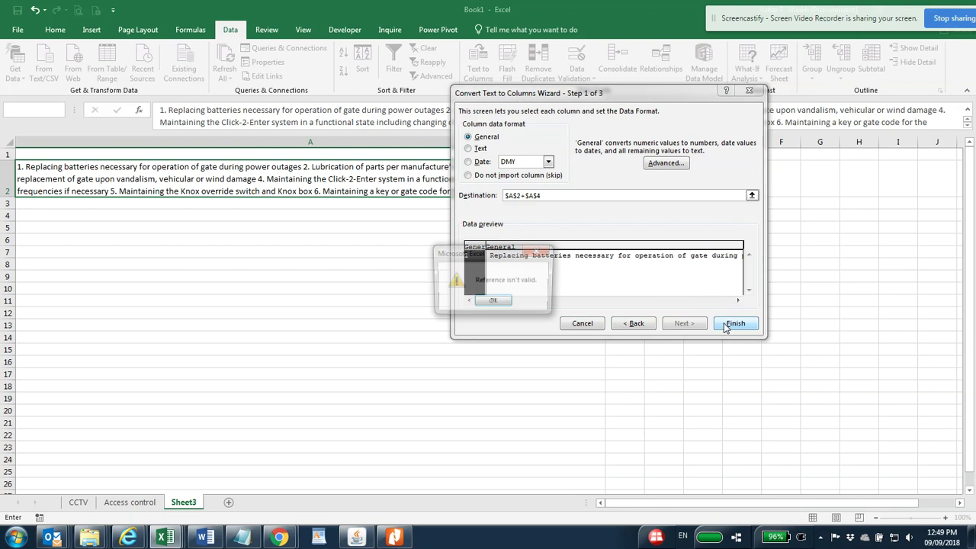
left_click(483, 302)
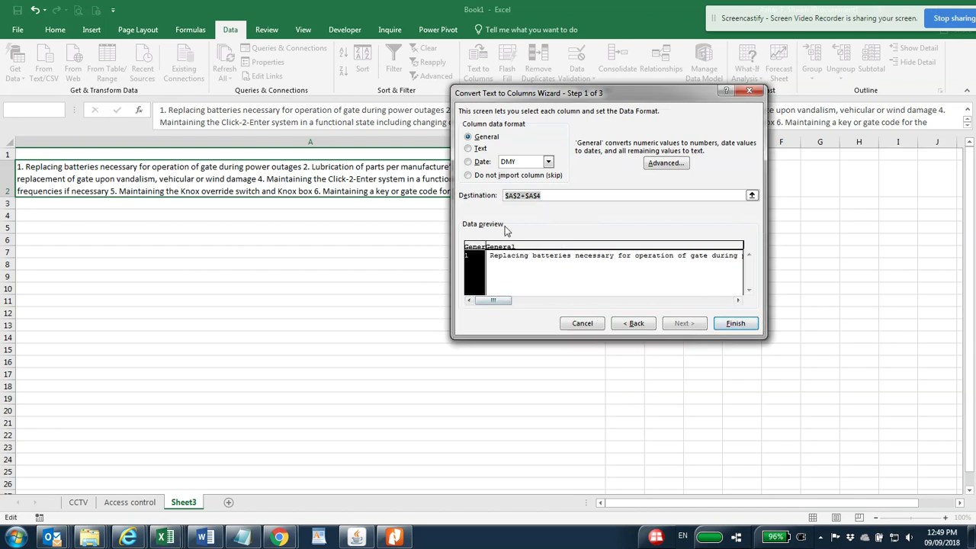
Set the destination to $A$4 and finish splitting the paragraph across row 4
key("BackSpace")
left_click(752, 196)
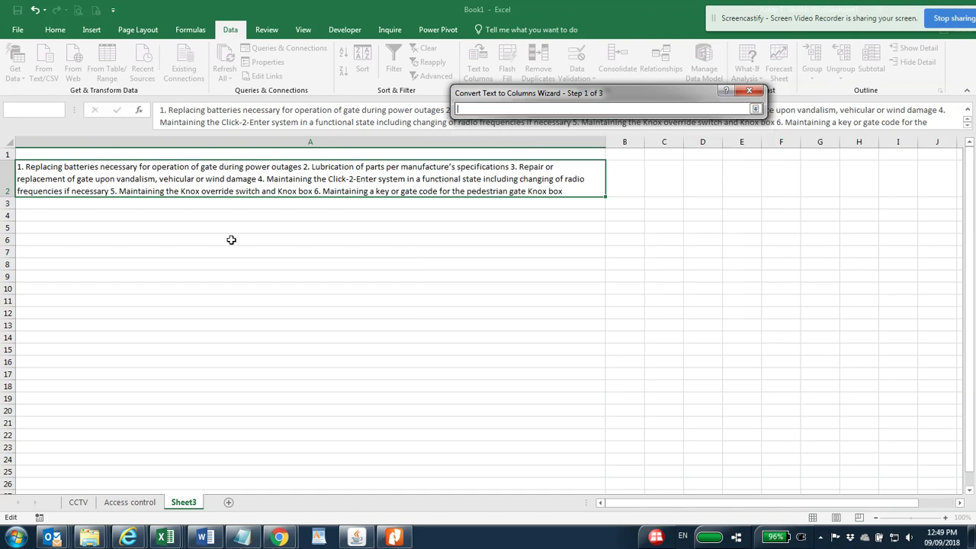
left_click(139, 214)
left_click(755, 109)
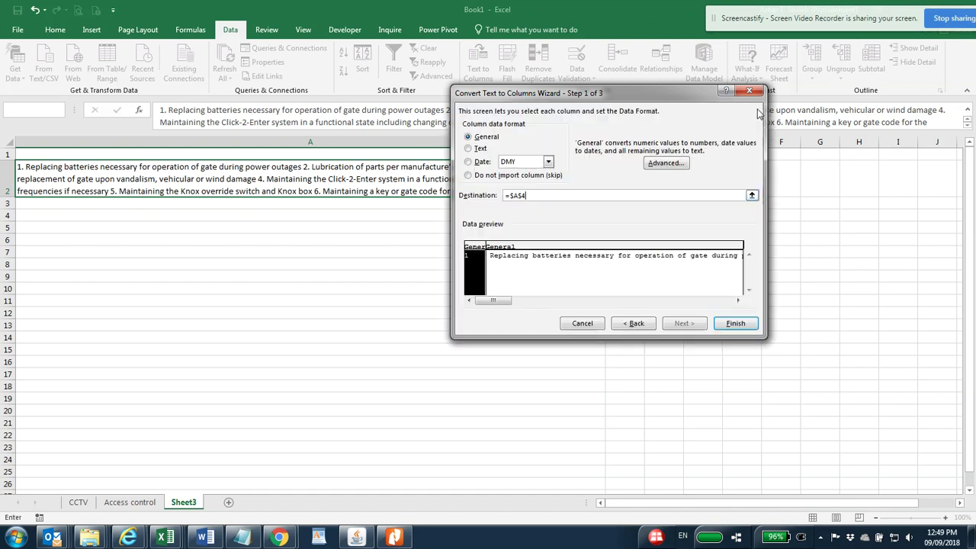
left_click(738, 323)
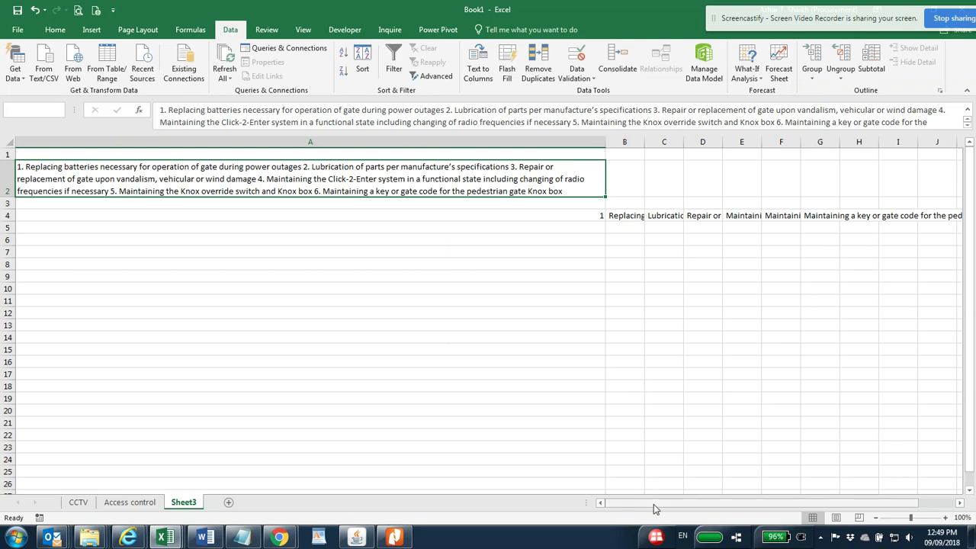
AutoFit column B, narrow column A, and select the split pieces in row 4
double_click(643, 144)
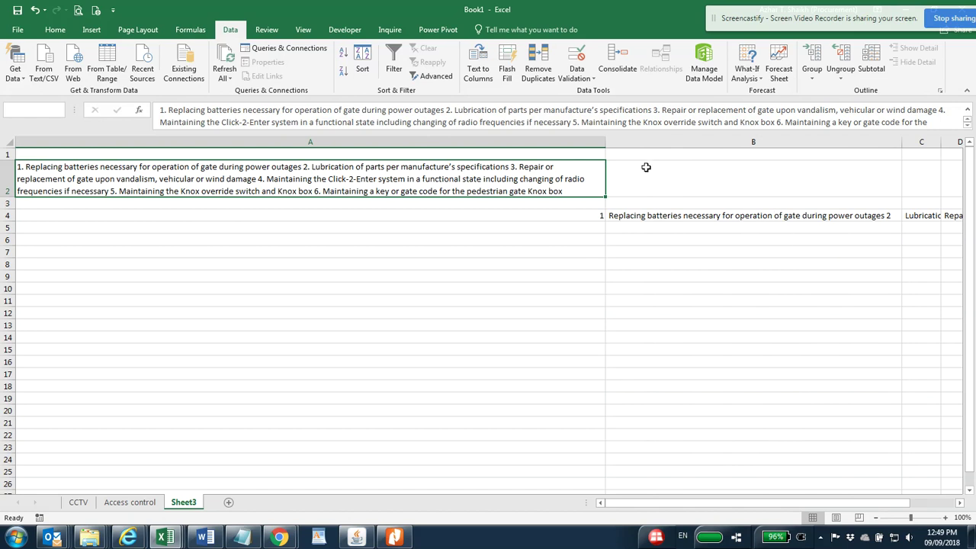
left_click_drag(606, 143, 54, 184)
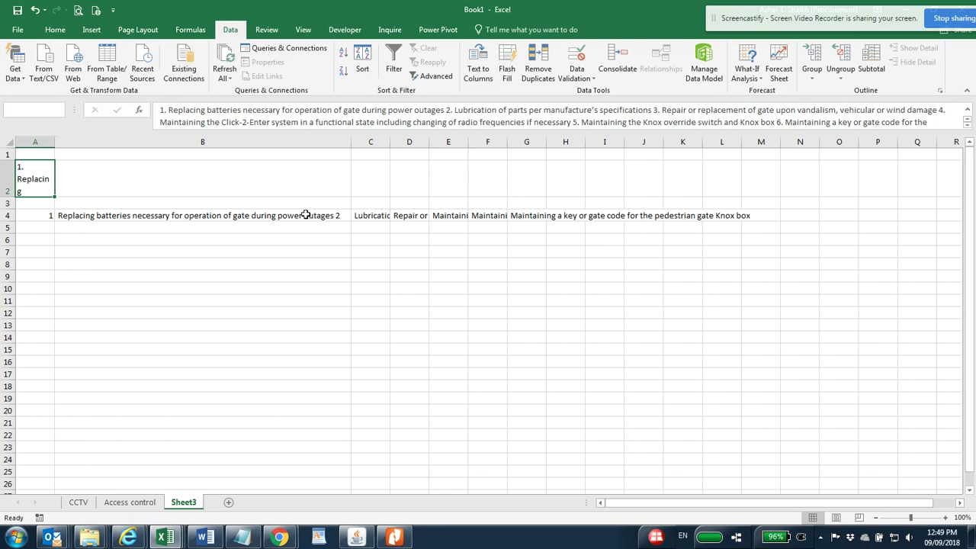
left_click_drag(305, 215, 720, 217)
Review the Break and Transpose steps in the Word notes, then return to Excel
left_click(206, 538)
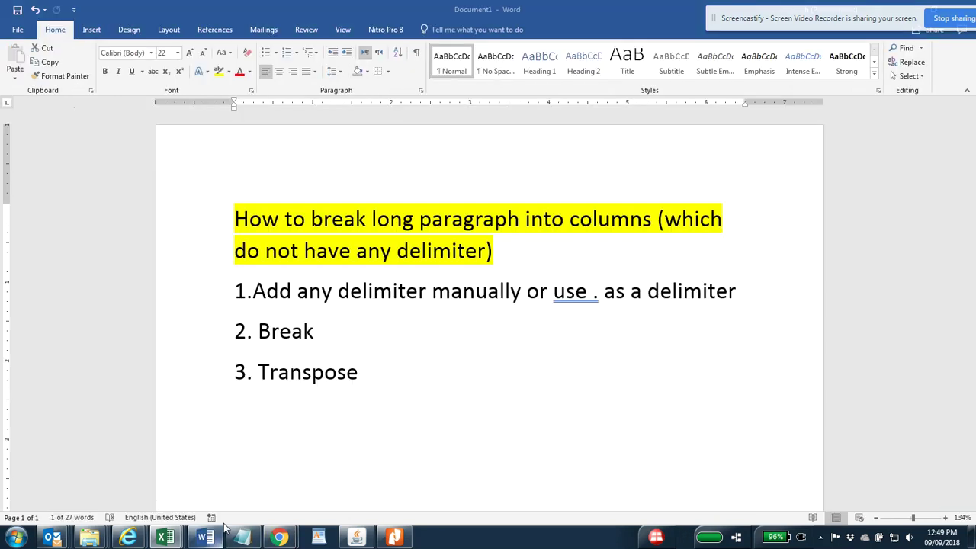
double_click(293, 332)
left_click_drag(360, 374, 313, 374)
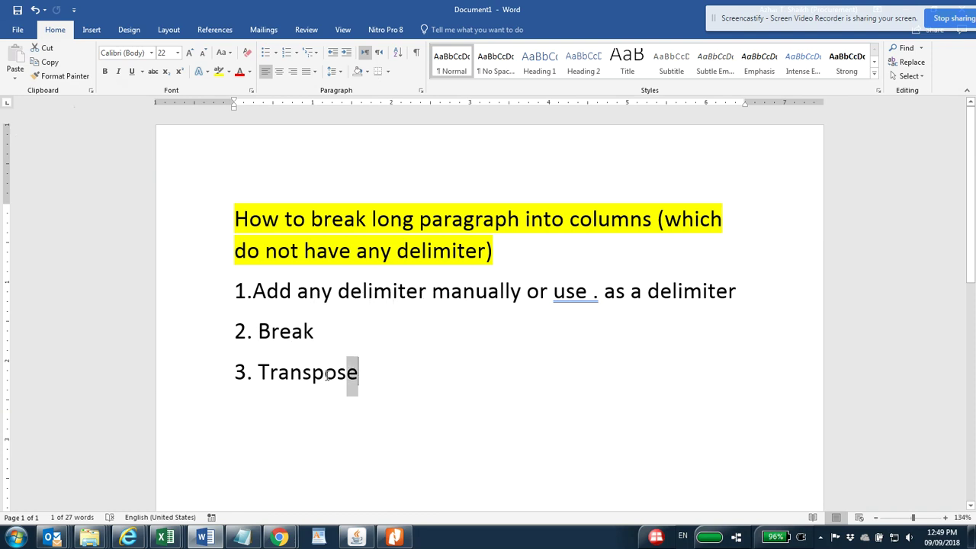
key("alt+Tab")
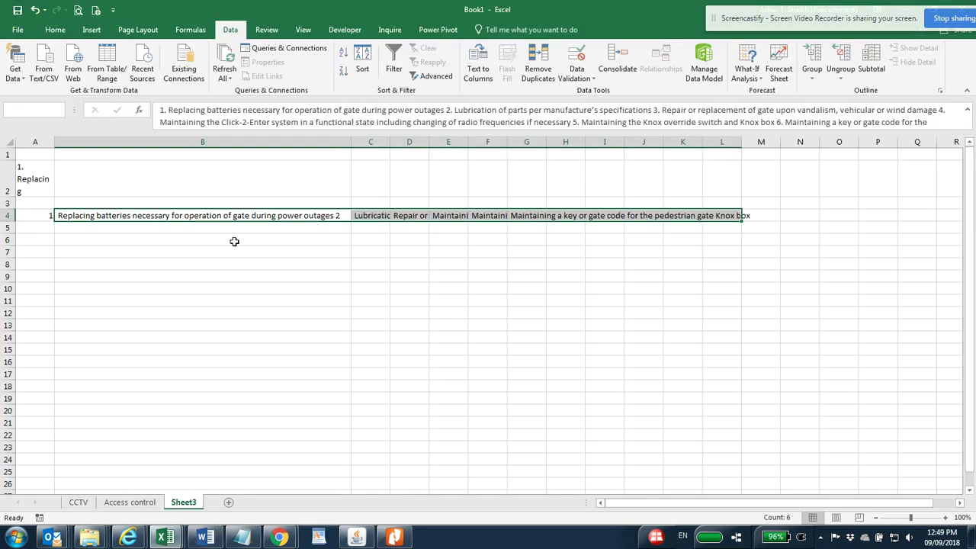
Copy the split pieces in A4:L4
left_click_drag(44, 216, 572, 210)
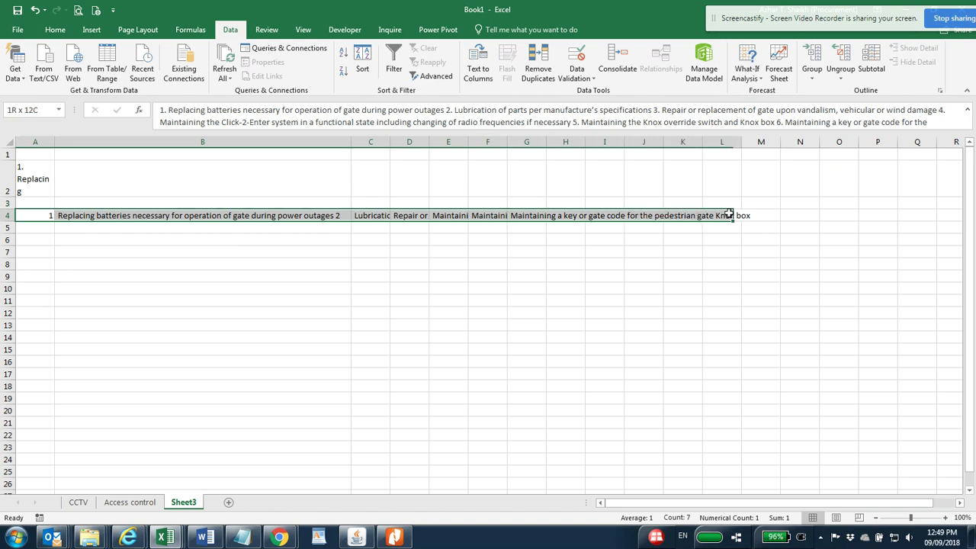
left_click_drag(572, 210, 729, 215)
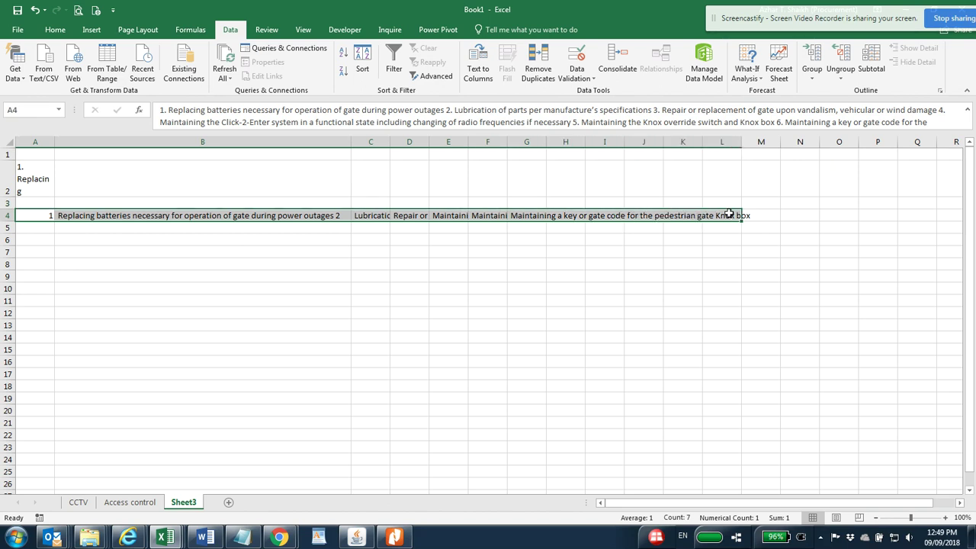
right_click(46, 214)
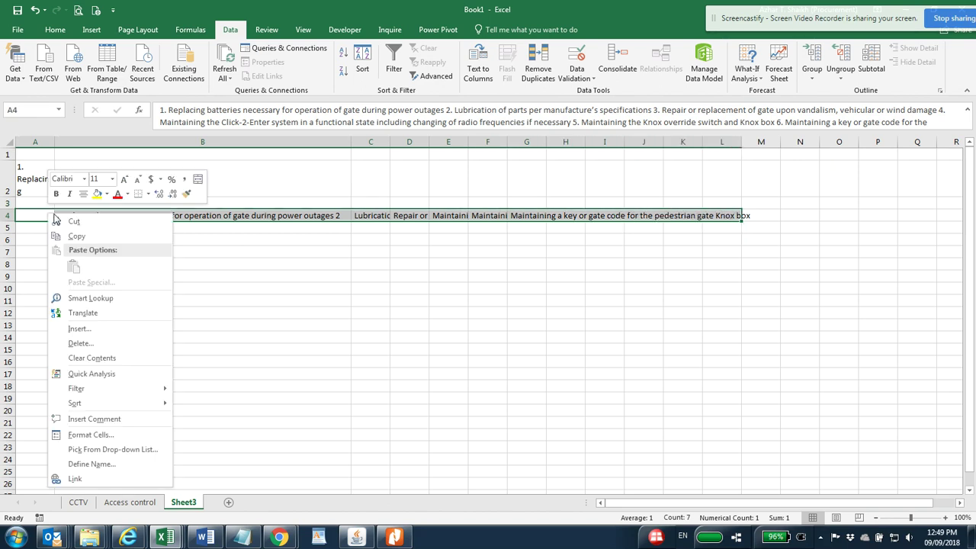
left_click(86, 243)
Paste them transposed at B6 so the items run down column B
left_click(75, 238)
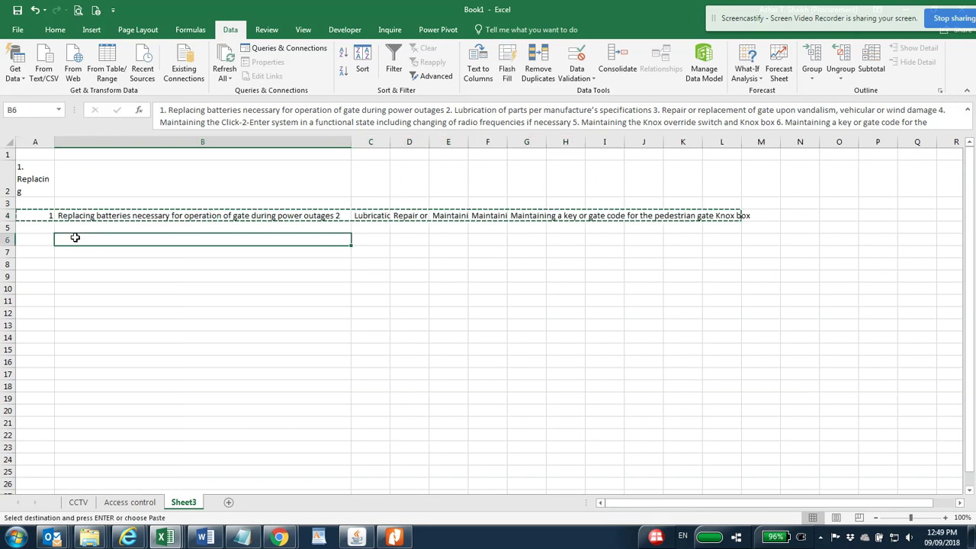
right_click(76, 240)
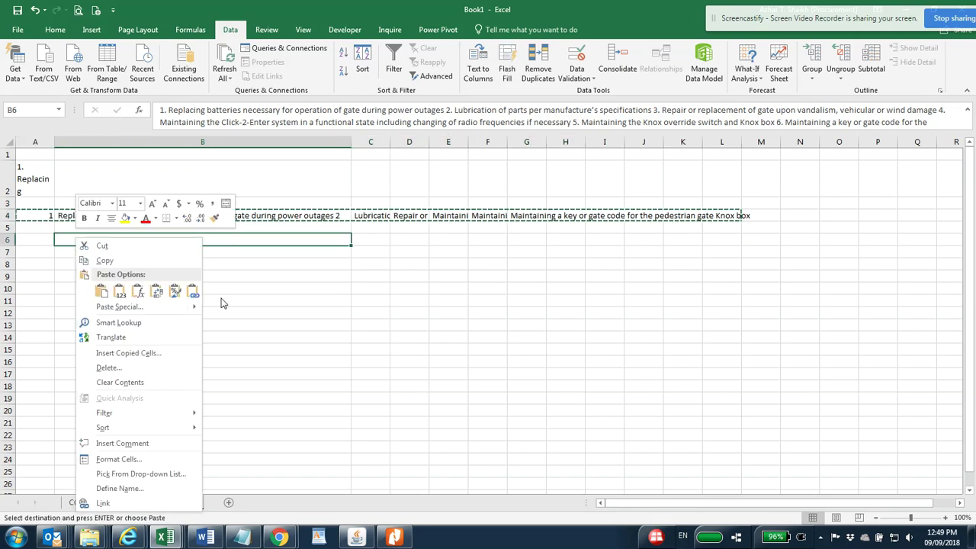
mouse_move(196, 309)
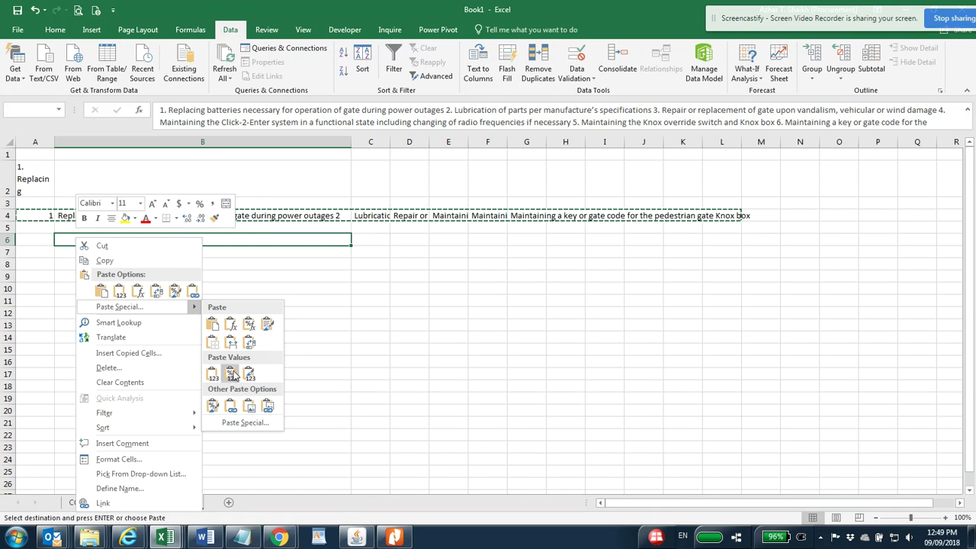
left_click(250, 344)
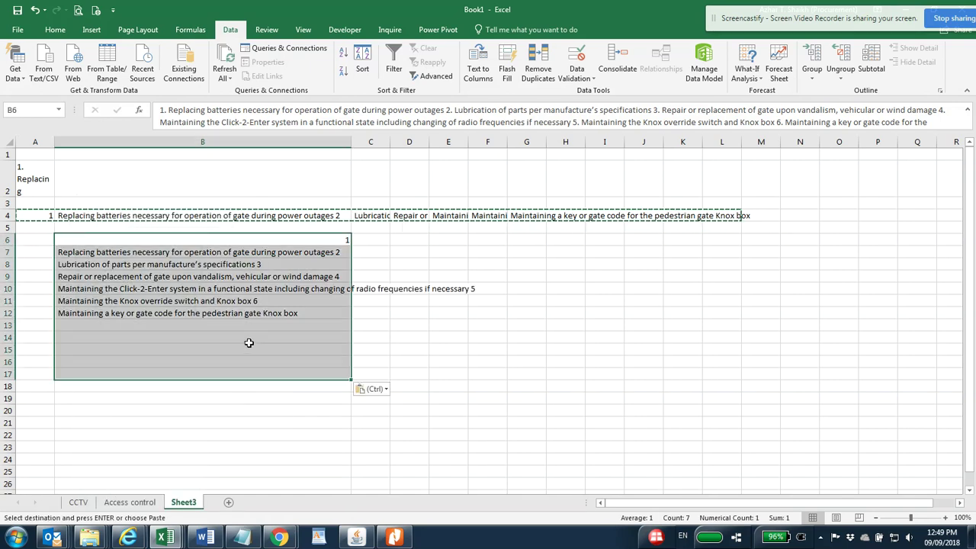
left_click(281, 354)
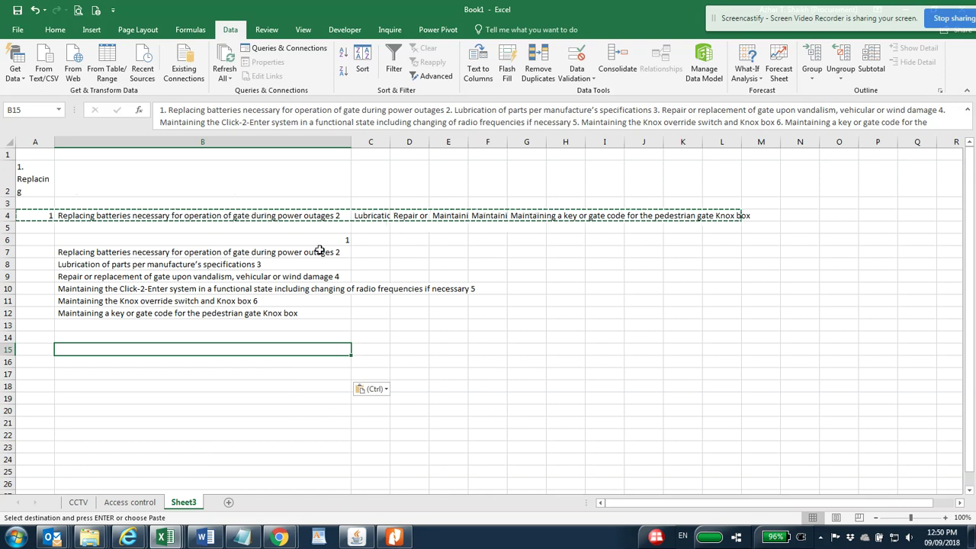
AutoFit column B to the longest list item
left_click(320, 241)
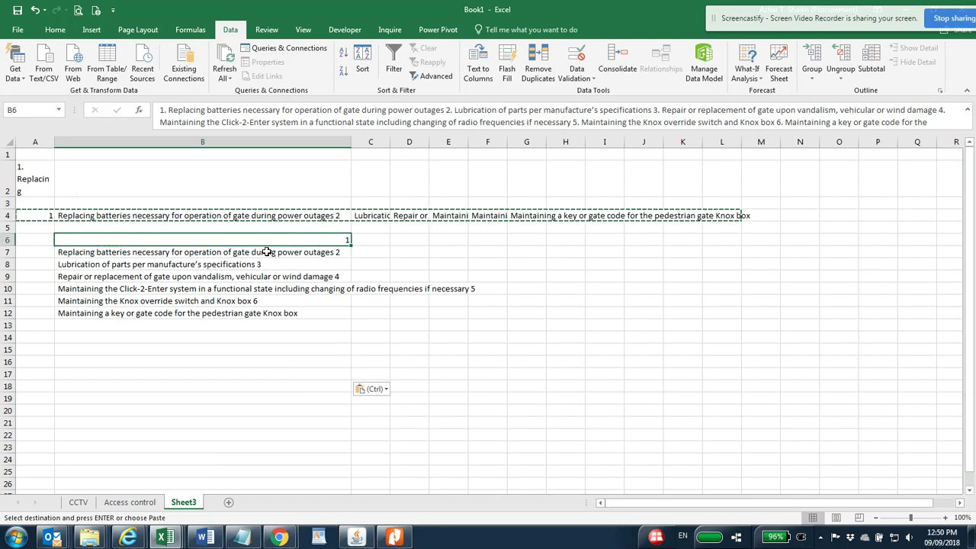
double_click(351, 142)
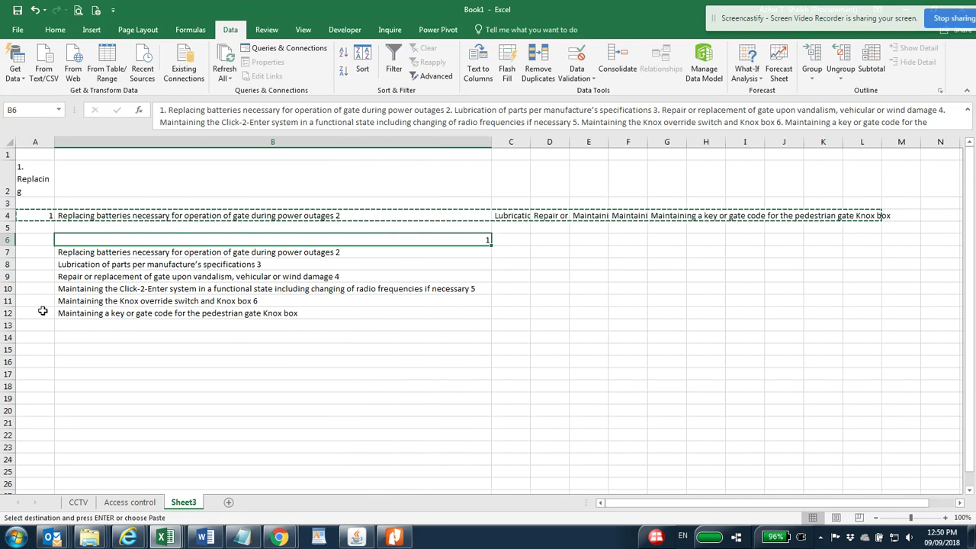
left_click(263, 264)
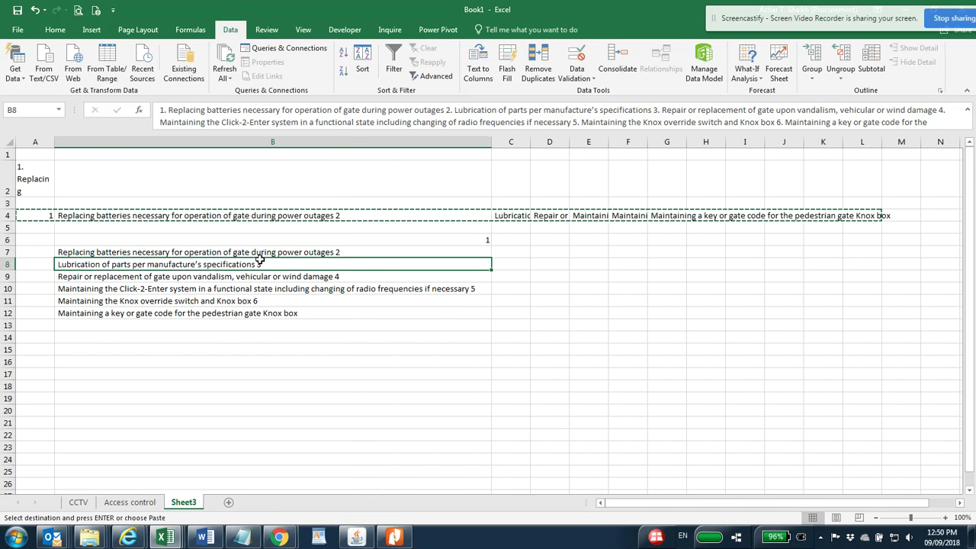
Delete the trailing numbers 3, 4, 5 and 6 from the items in B8 to B11
double_click(341, 253)
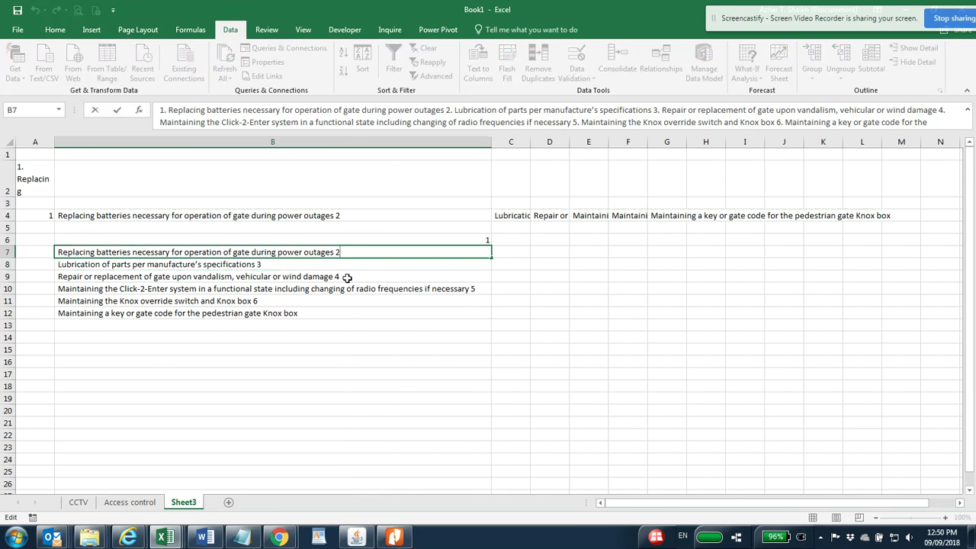
double_click(277, 264)
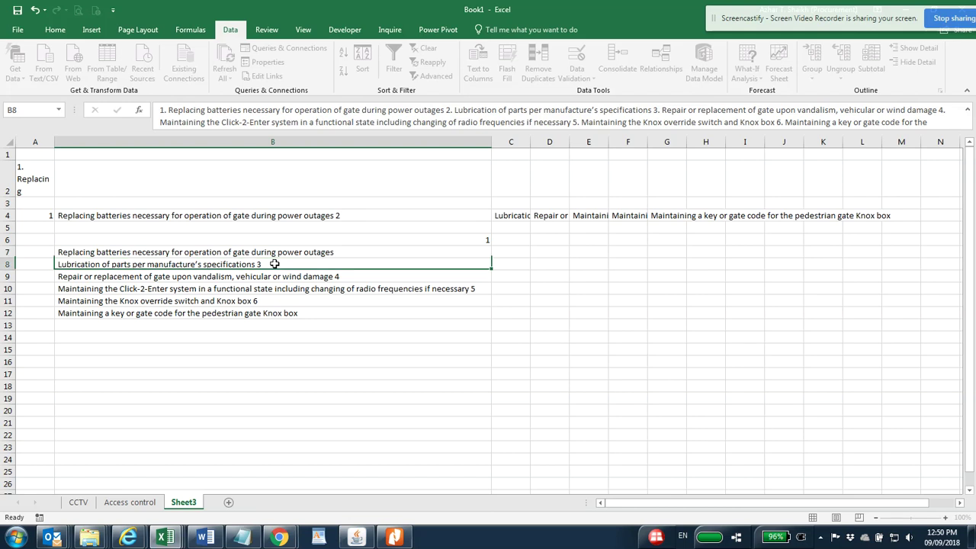
key("BackSpace")
key("BackSpace")
double_click(341, 276)
key("BackSpace")
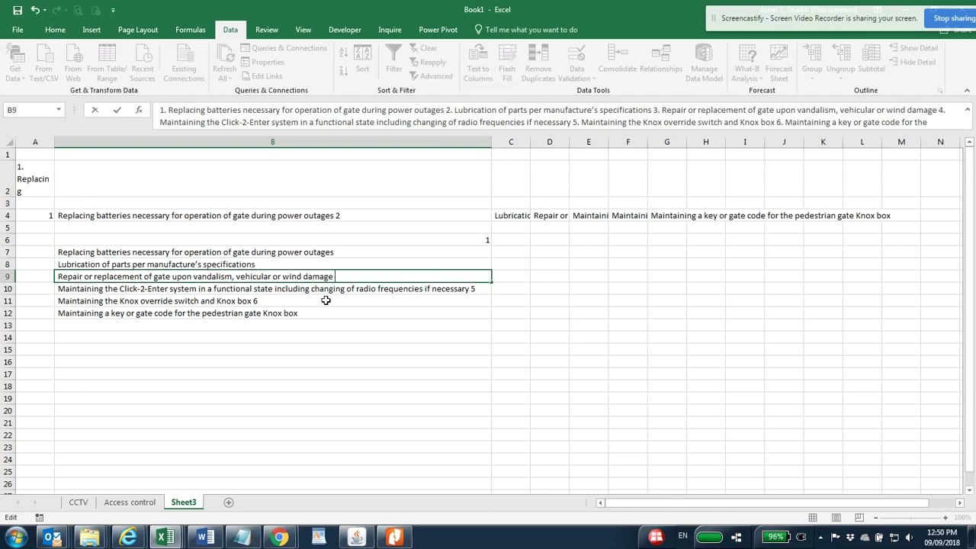
double_click(487, 288)
key("BackSpace")
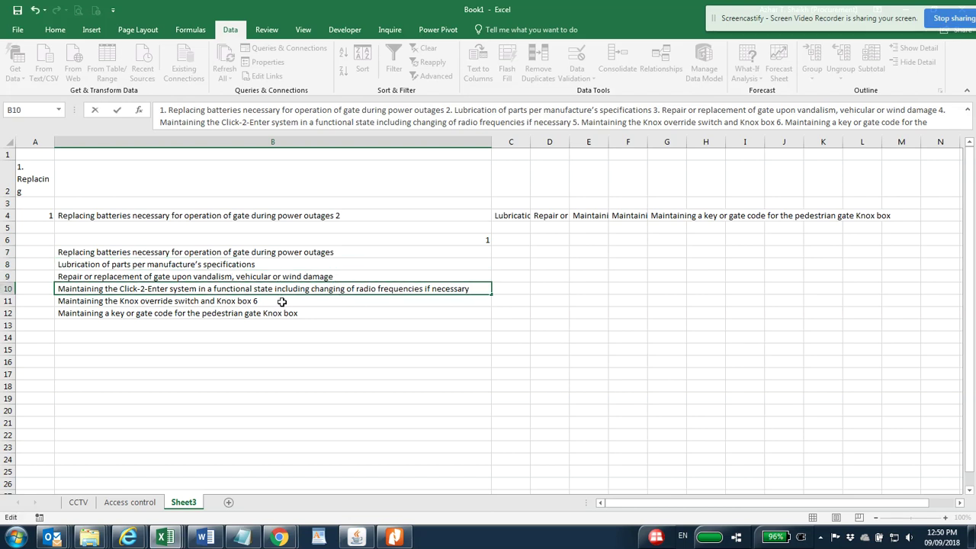
double_click(284, 302)
key("BackSpace")
left_click(299, 314)
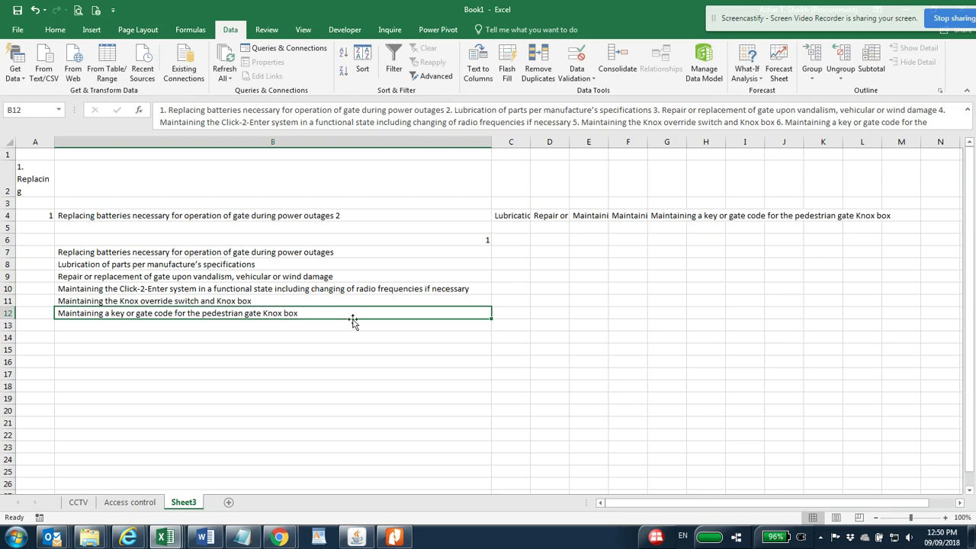
Enter 1 and 2 in A7:A8 and fill the series down to 6 in A12
left_click(48, 254)
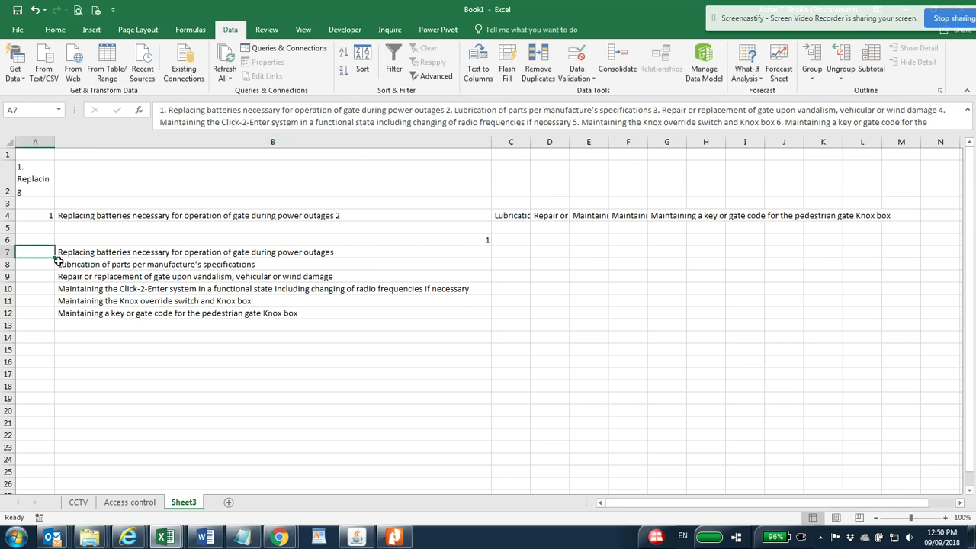
type("1")
key("Return")
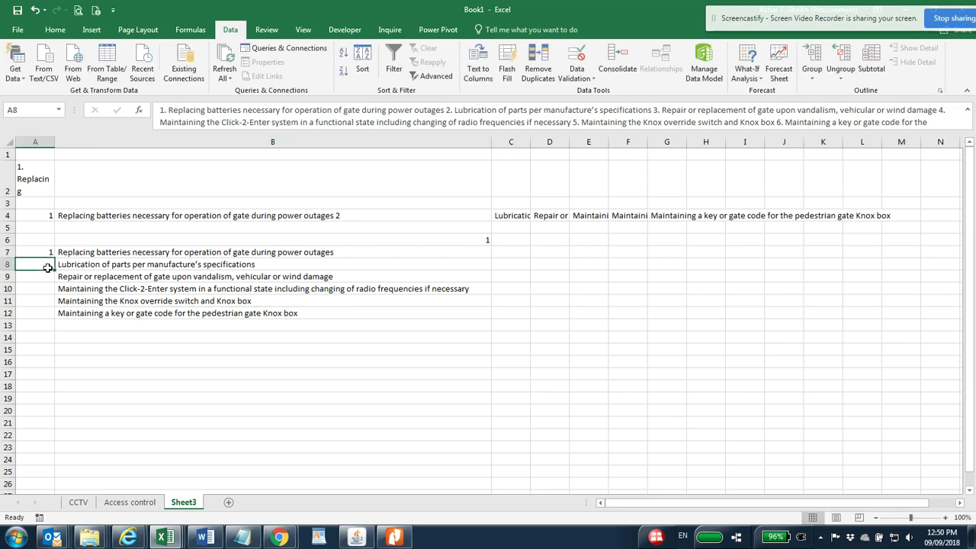
type("2")
left_click_drag(43, 258, 53, 316)
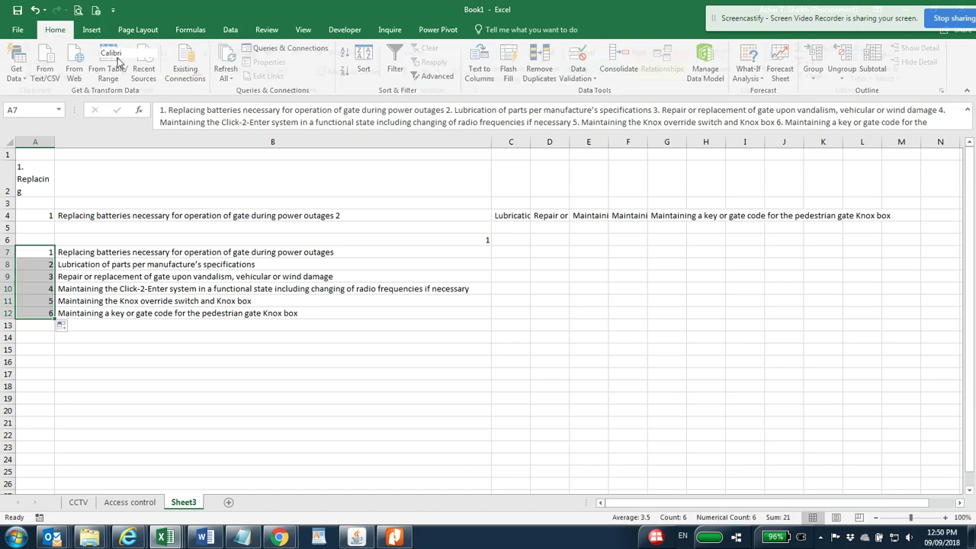
left_click(54, 29)
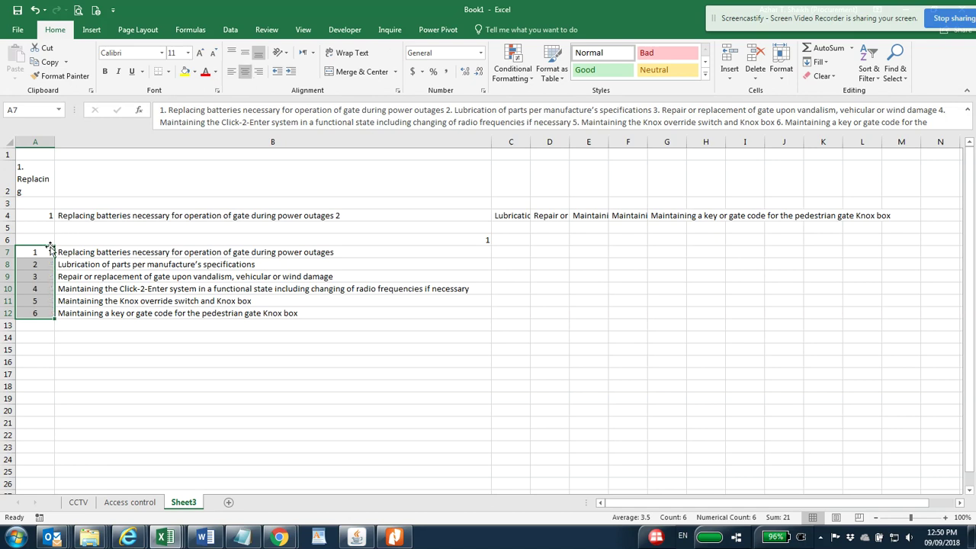
Apply All Borders to the numbered list range A7:B12
left_click_drag(46, 252, 242, 313)
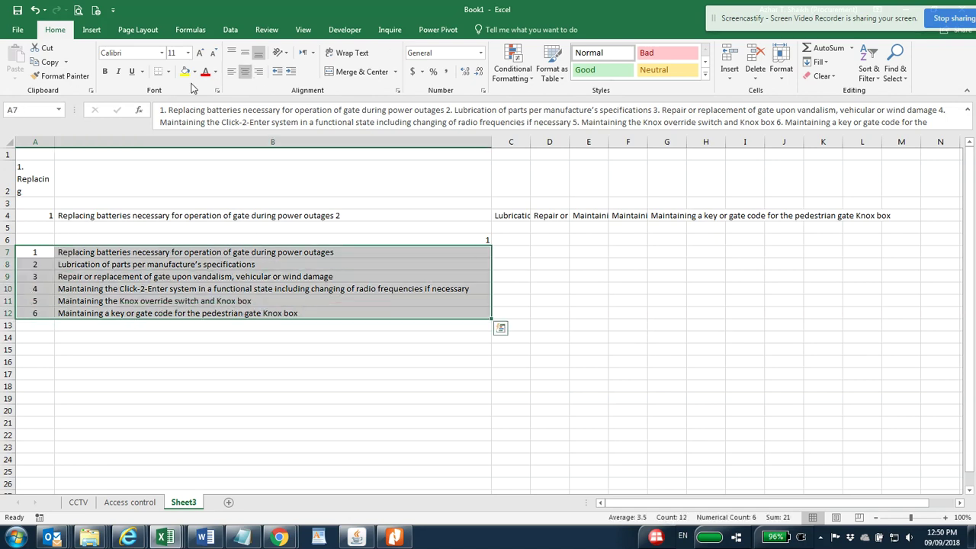
left_click(169, 73)
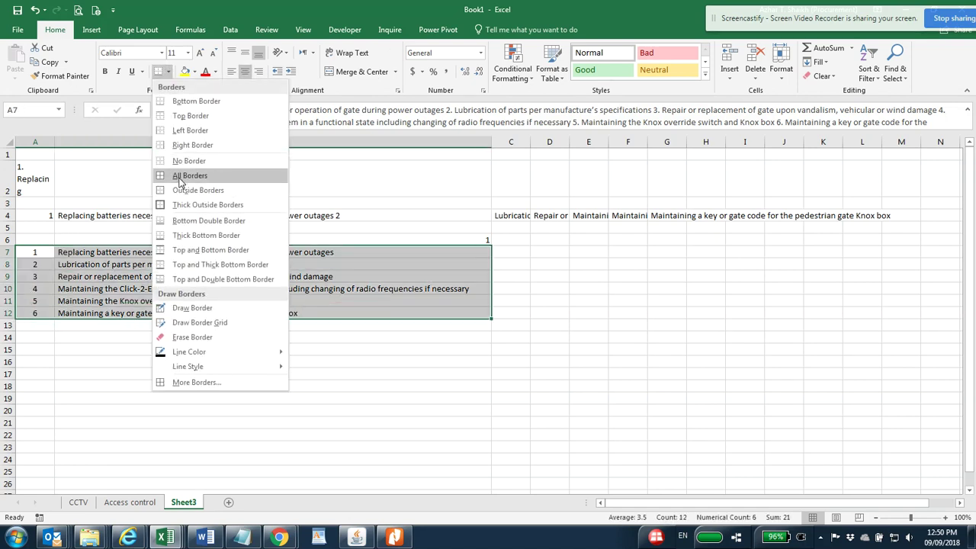
left_click(191, 173)
left_click(219, 288)
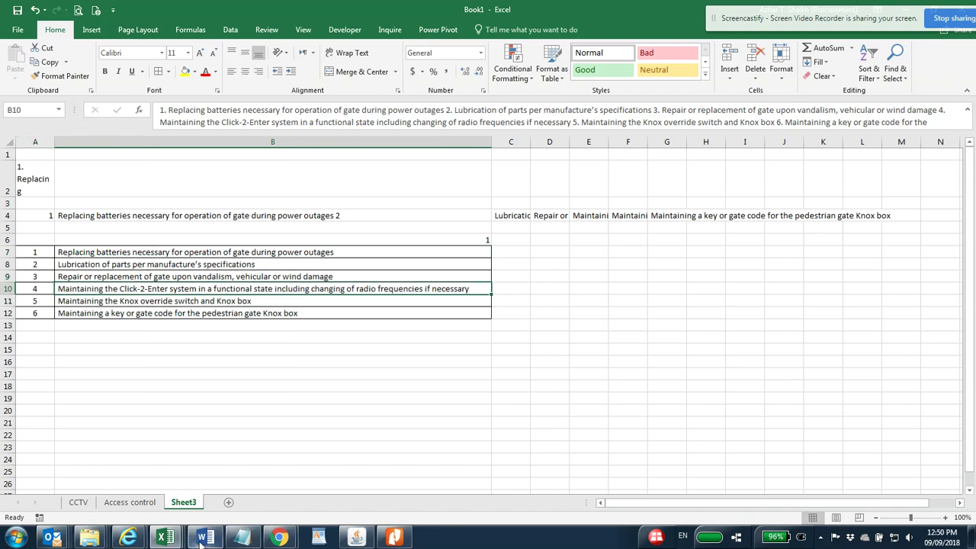
Type 'thanks for watching' two lines below '3. Transpose' in the Word notes
left_click(226, 518)
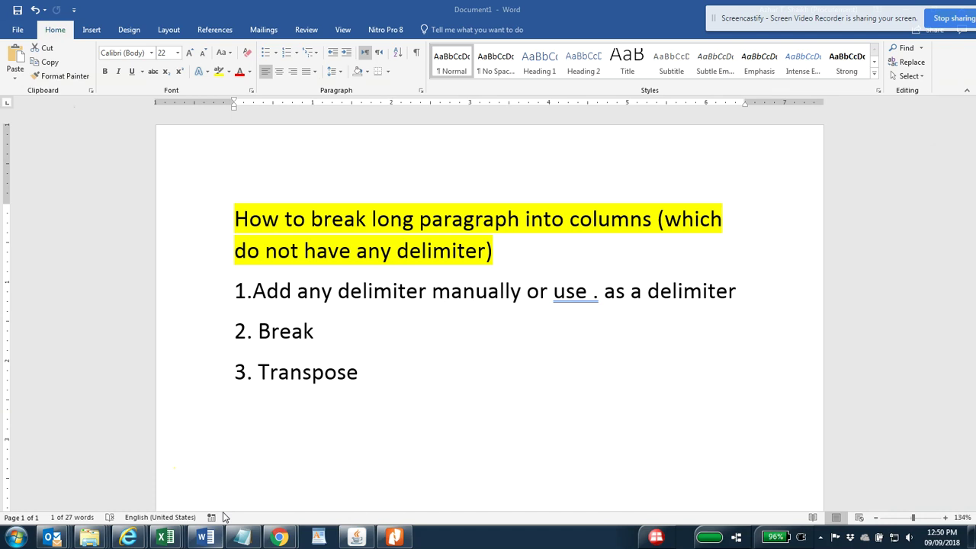
left_click(371, 399)
key("Return")
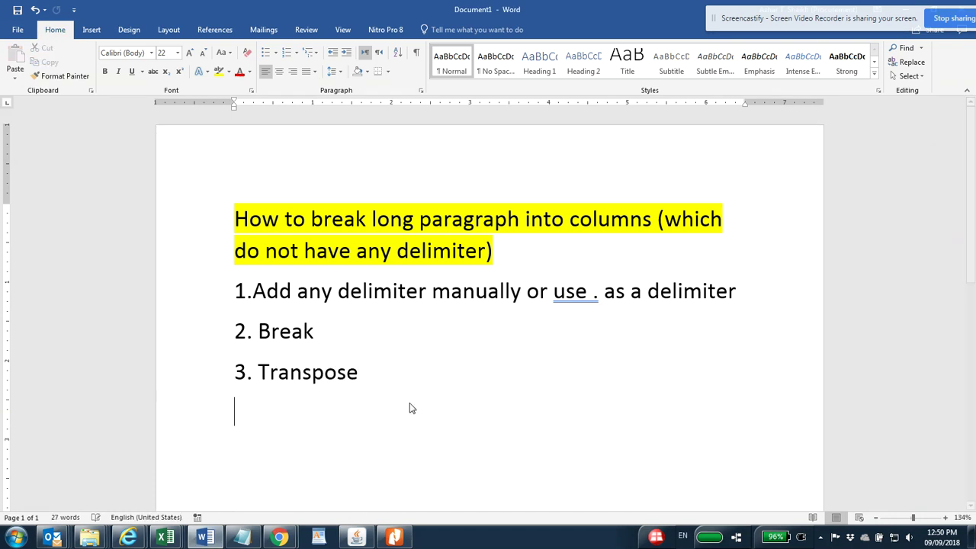
key("Return")
type("thanks ")
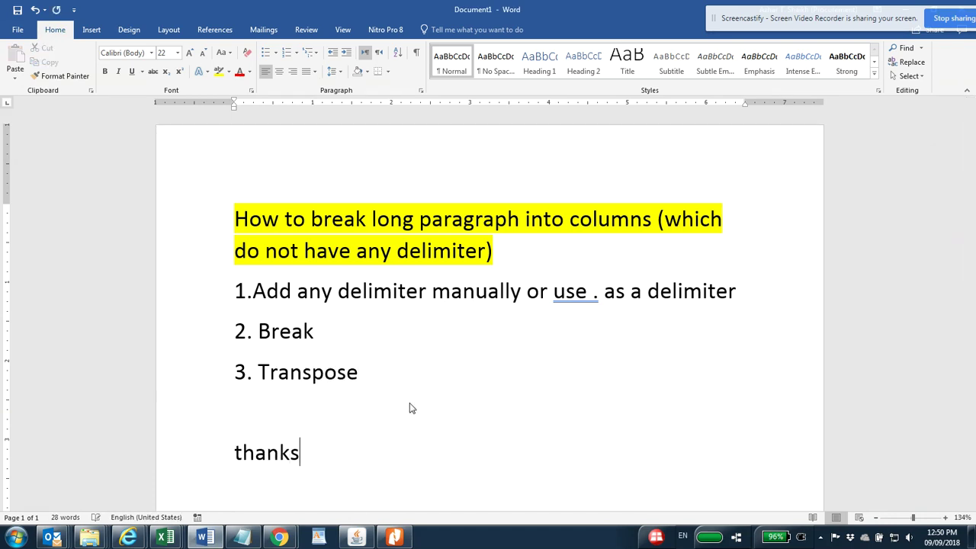
type("for wa")
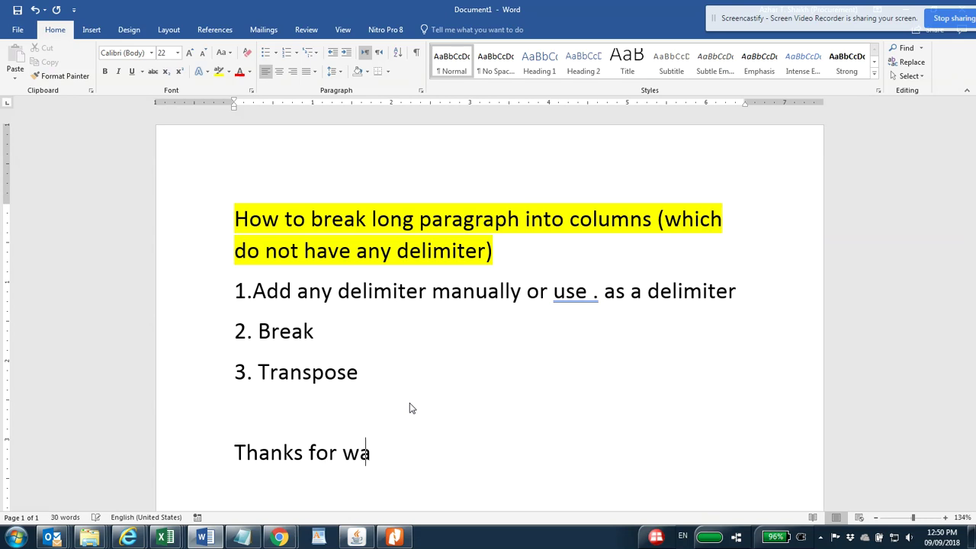